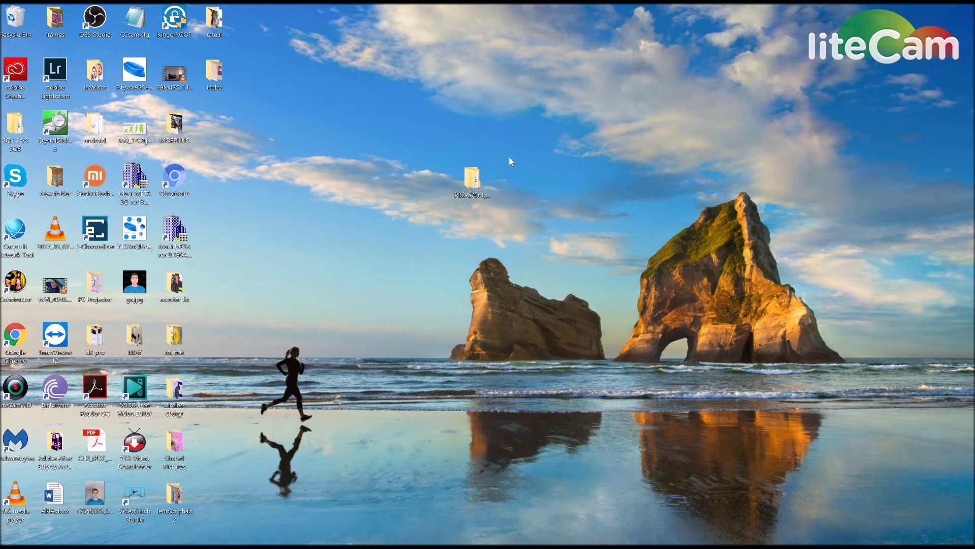
Select the PB2-670M_S000043_160914_ROW firmware folder on the desktop
drag(436, 136, 574, 251)
drag(394, 113, 563, 267)
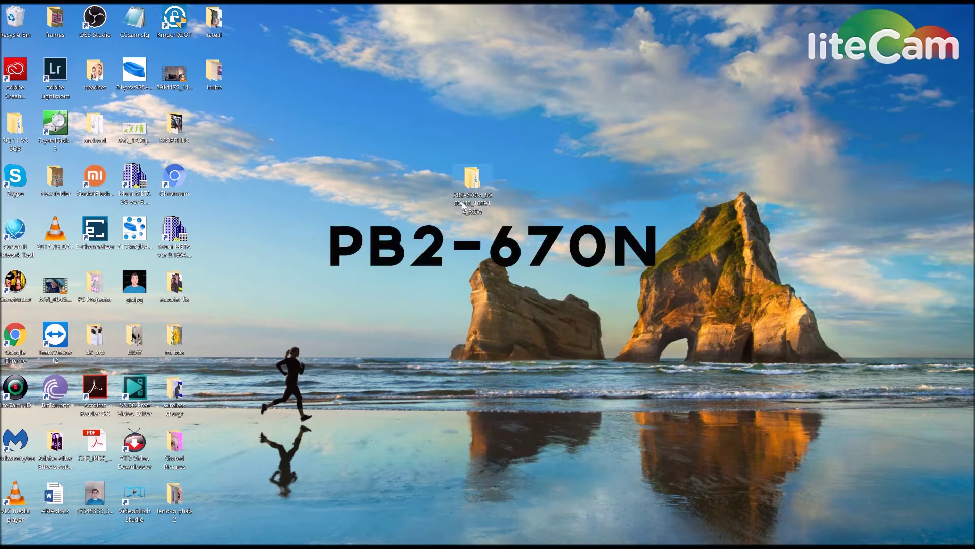
mouse_move(463, 201)
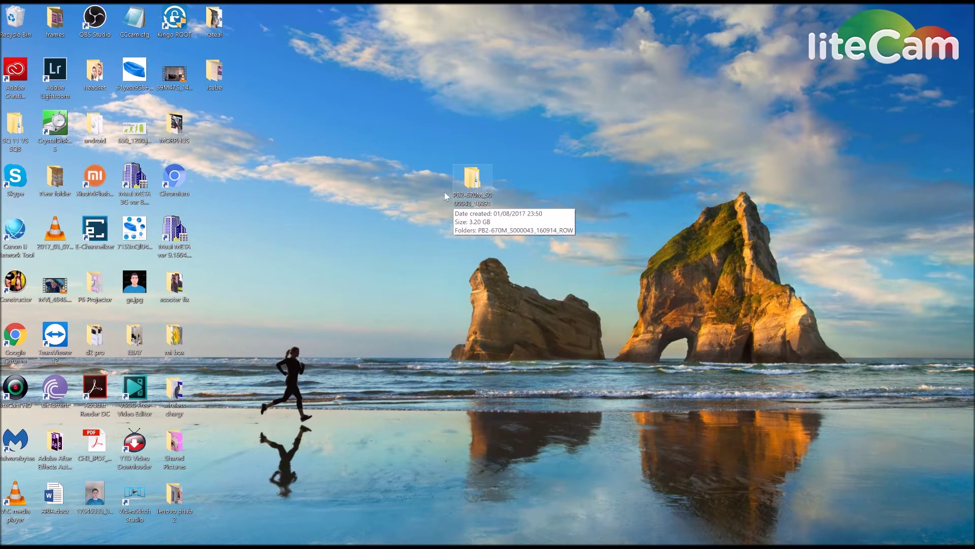
drag(414, 148, 489, 175)
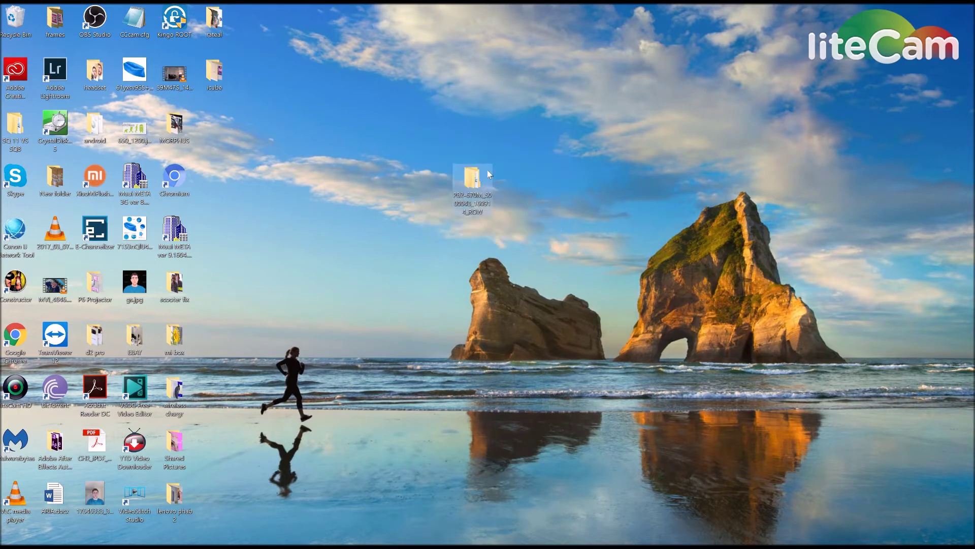
drag(404, 131, 563, 274)
Open the inner PB2-670M folder, then SP_Flash_Tool_exe_secureboot-P6500, and run flash_tool.exe
double_click(467, 187)
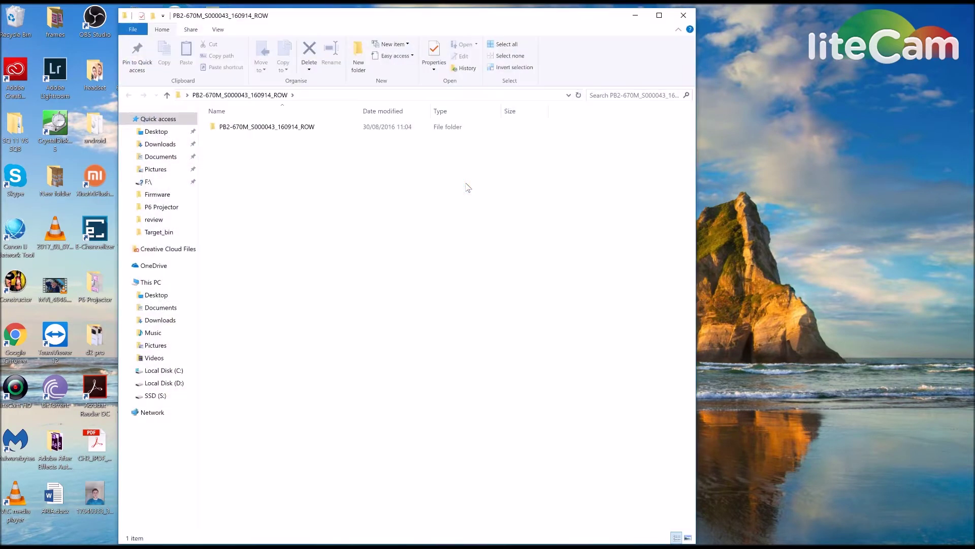
double_click(273, 128)
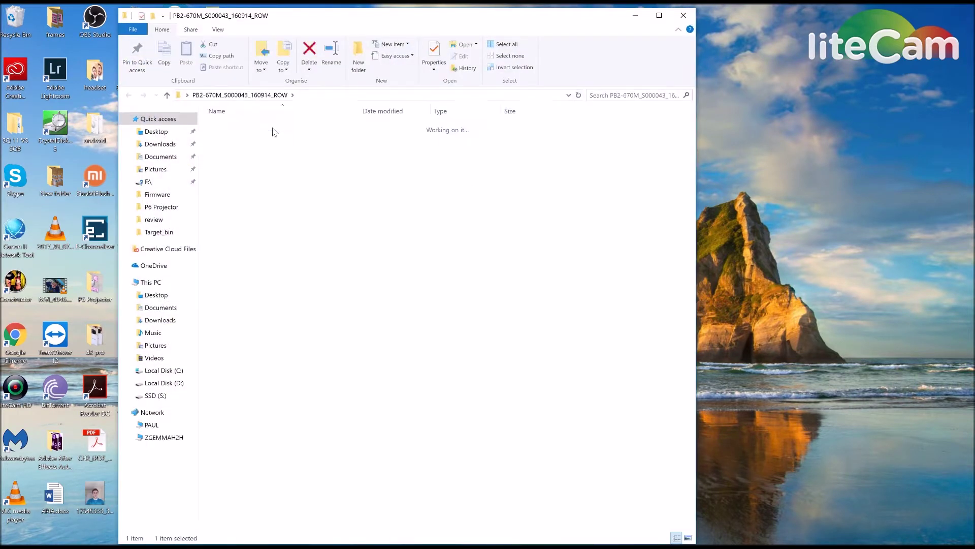
drag(377, 21, 446, 35)
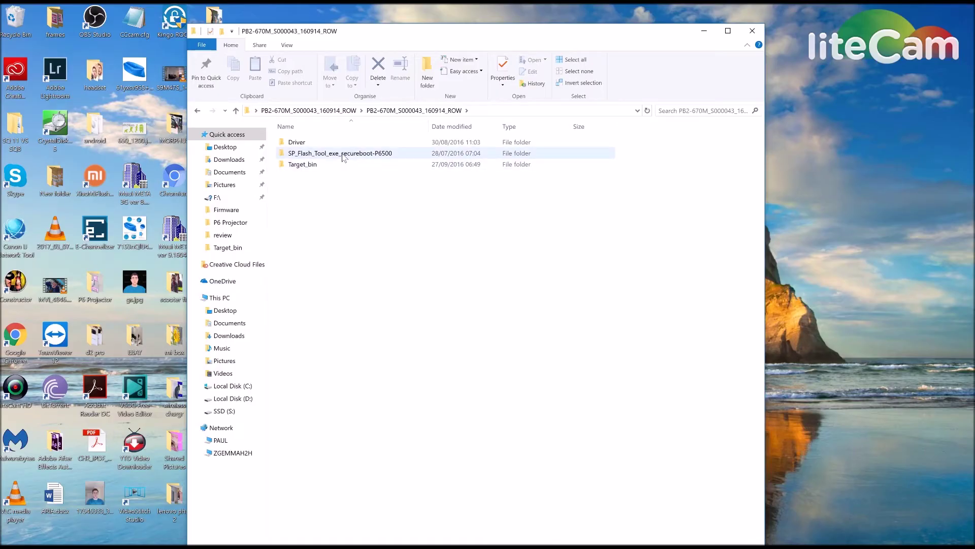
double_click(320, 154)
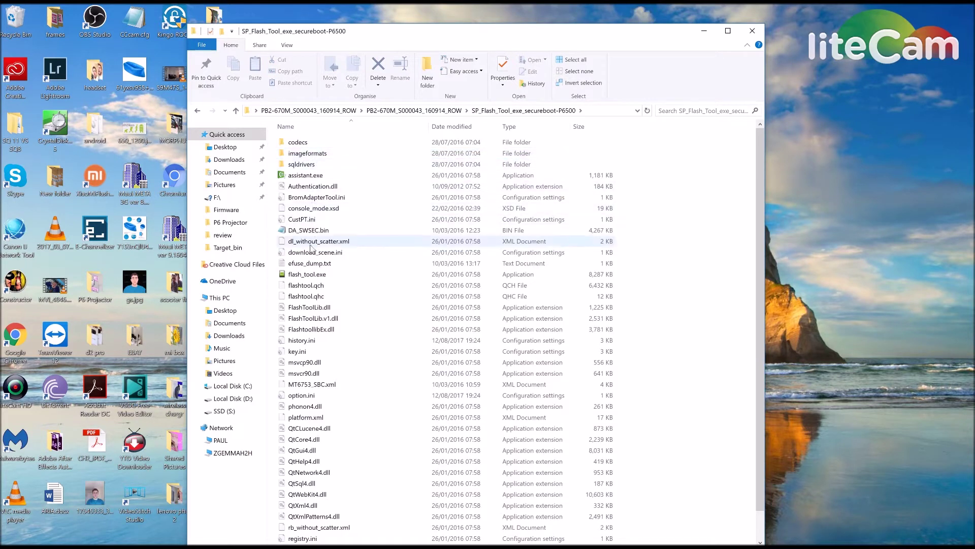
double_click(307, 277)
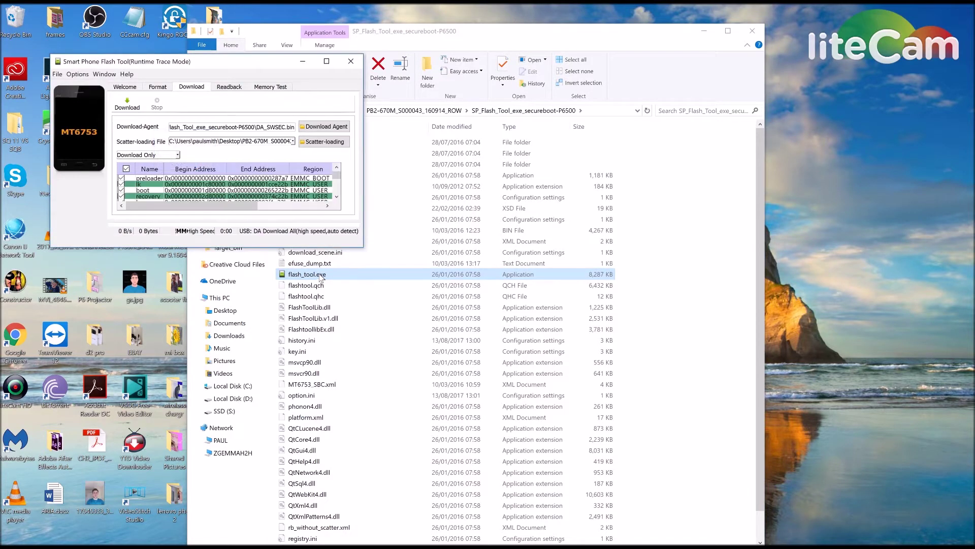
Enlarge the tool window and load PB2-670M_S000043_160914_ROW\Target_bin\MT6753_Android_scatter.txt as scatter file
drag(267, 60, 477, 171)
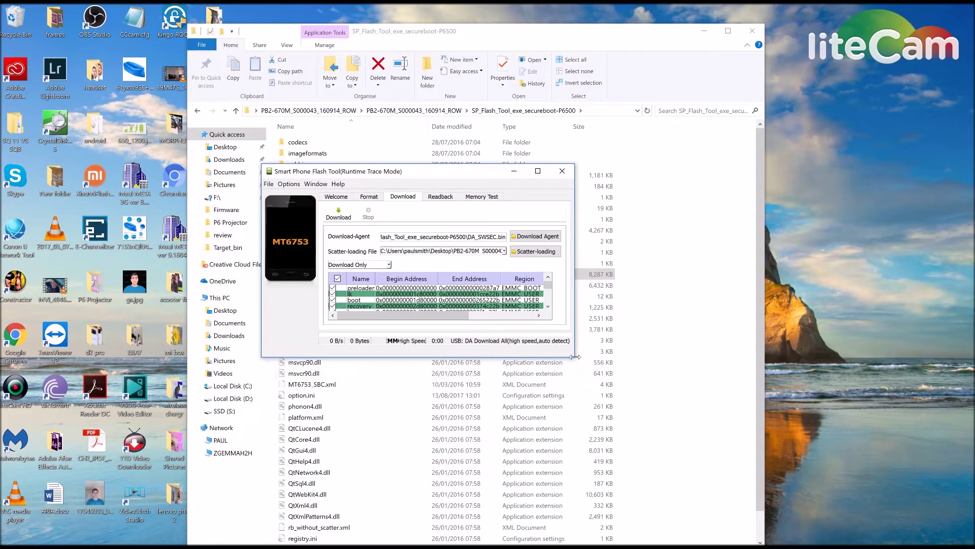
drag(574, 357, 837, 510)
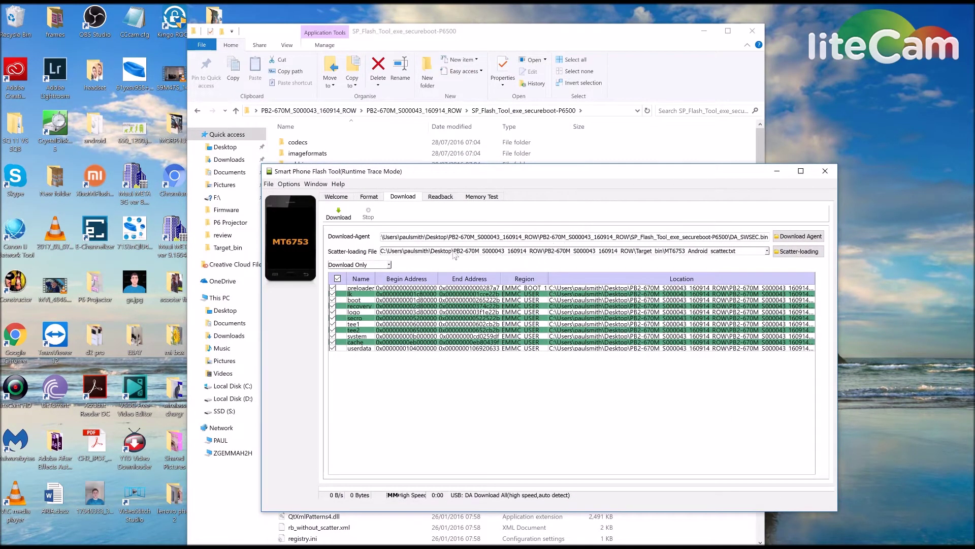
click(797, 252)
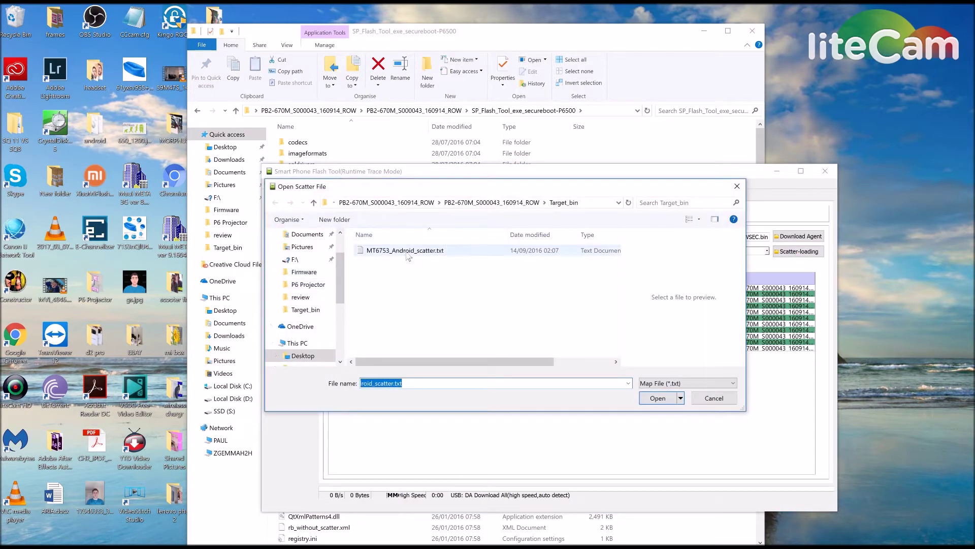
click(394, 203)
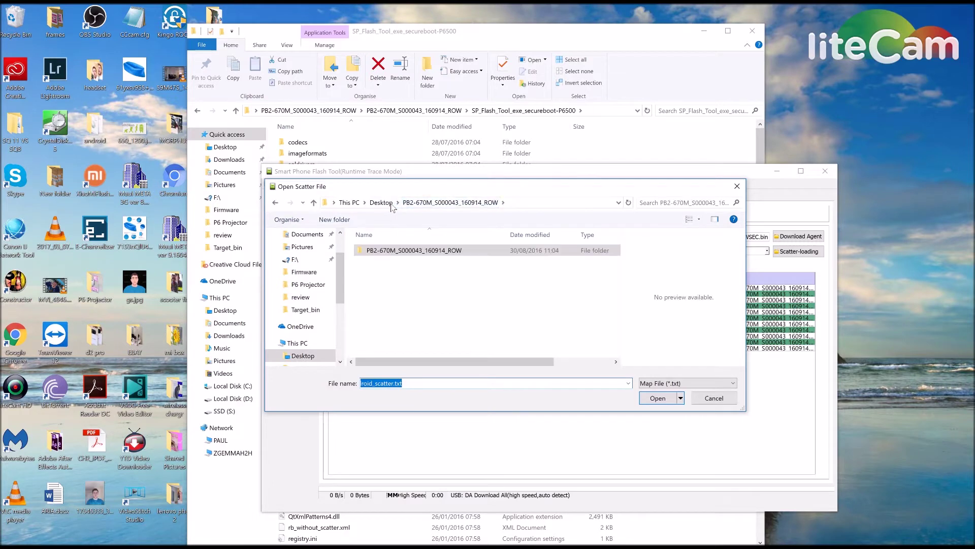
click(405, 254)
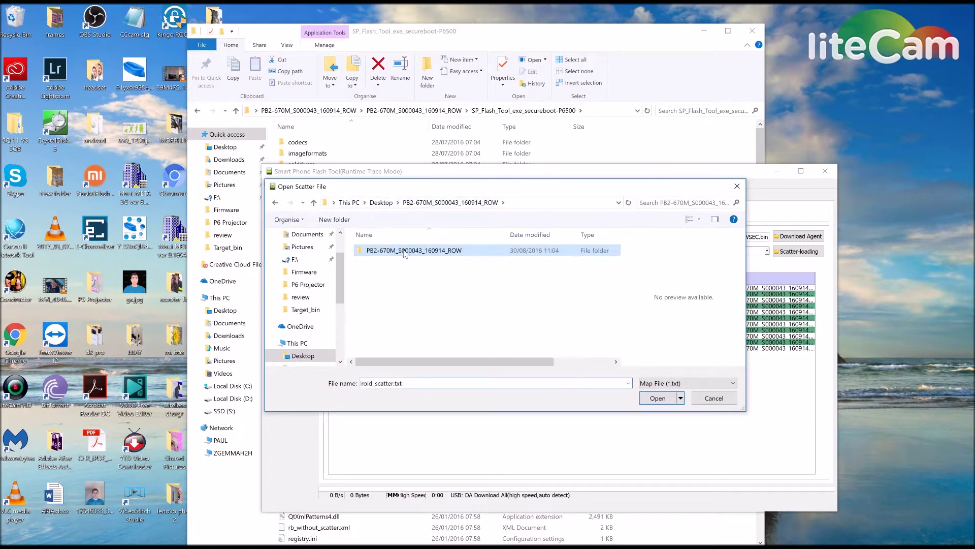
double_click(405, 254)
double_click(391, 274)
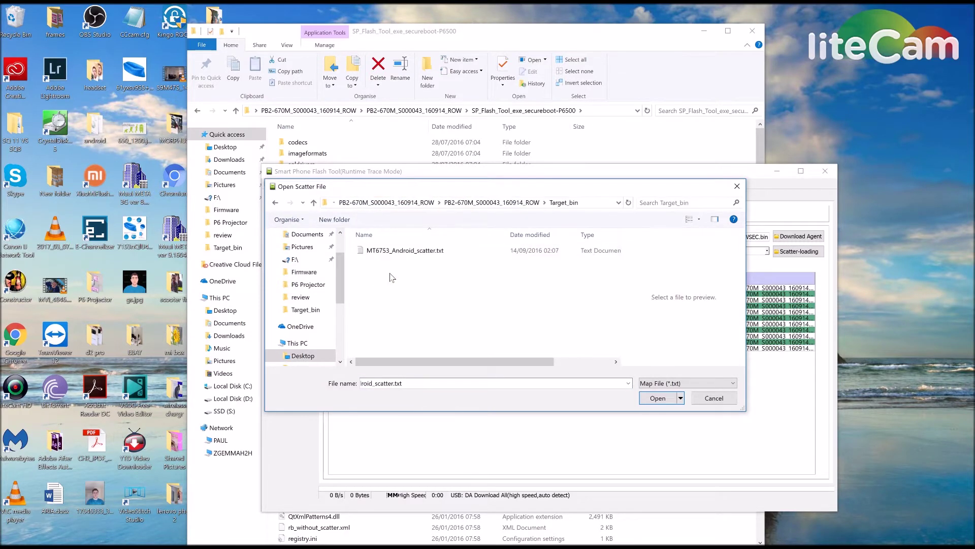
click(397, 254)
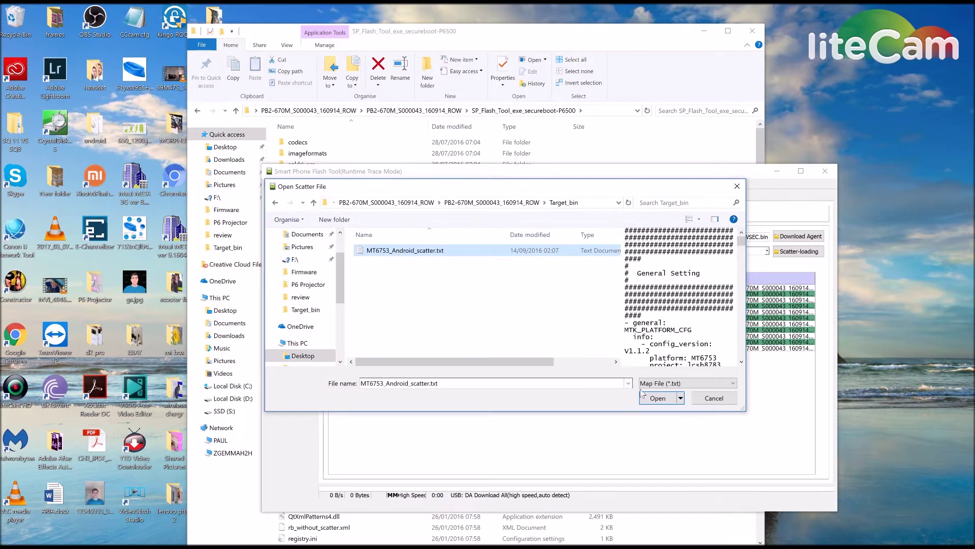
click(658, 398)
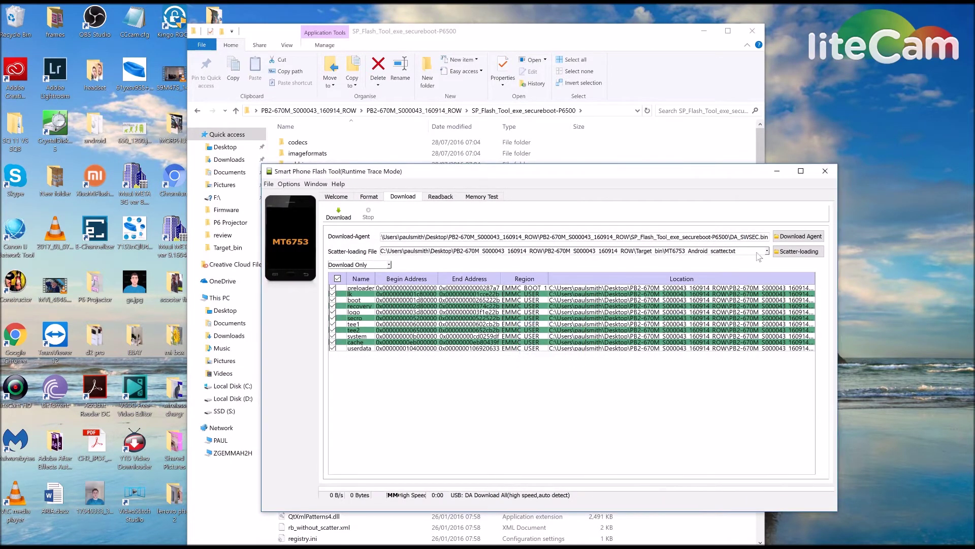
Browse to SP_Flash_Tool_exe_secureboot-P6500 and load DA_SWSEC.bin as the download agent
click(796, 236)
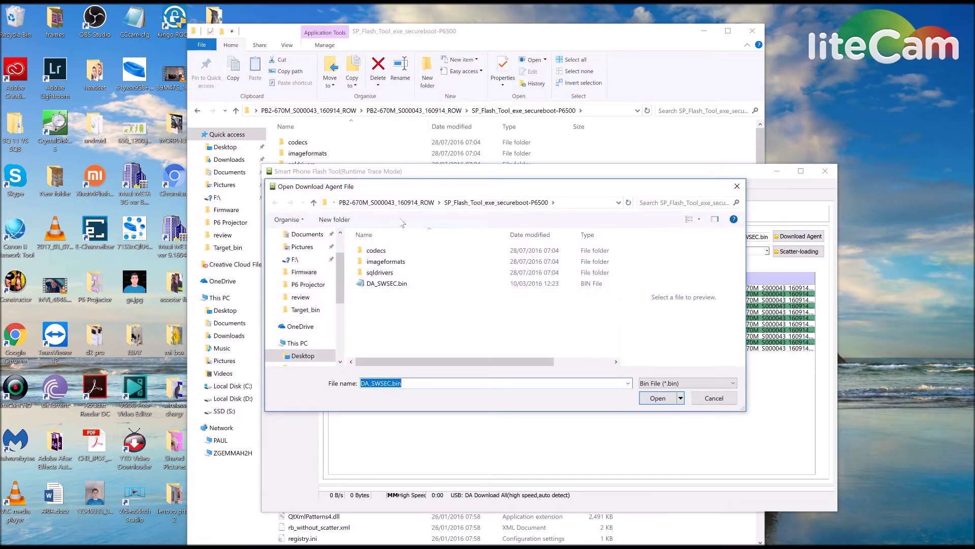
click(388, 202)
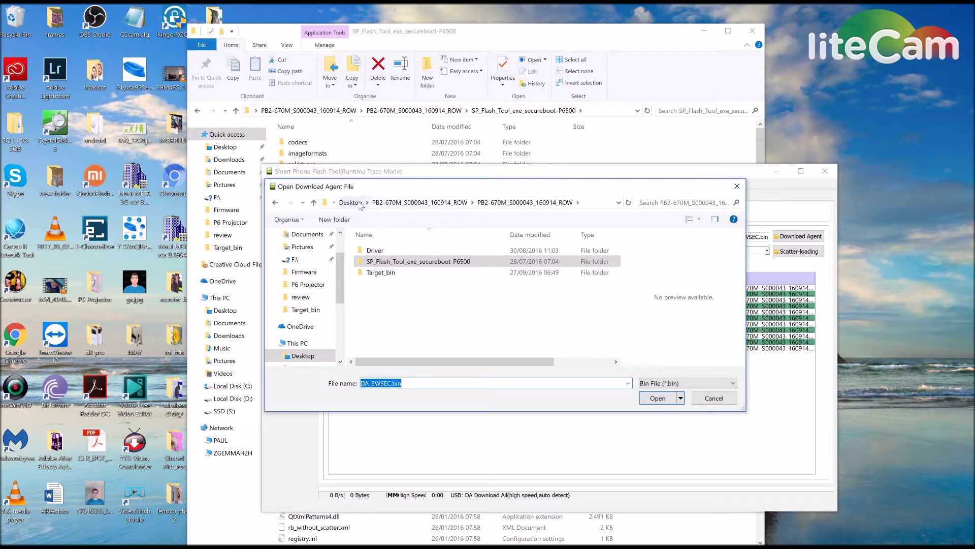
click(407, 203)
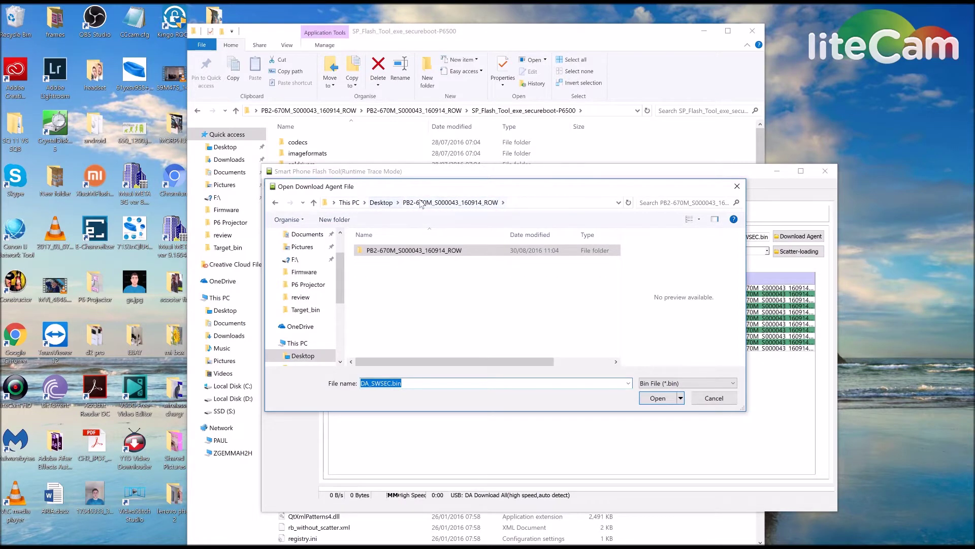
double_click(417, 250)
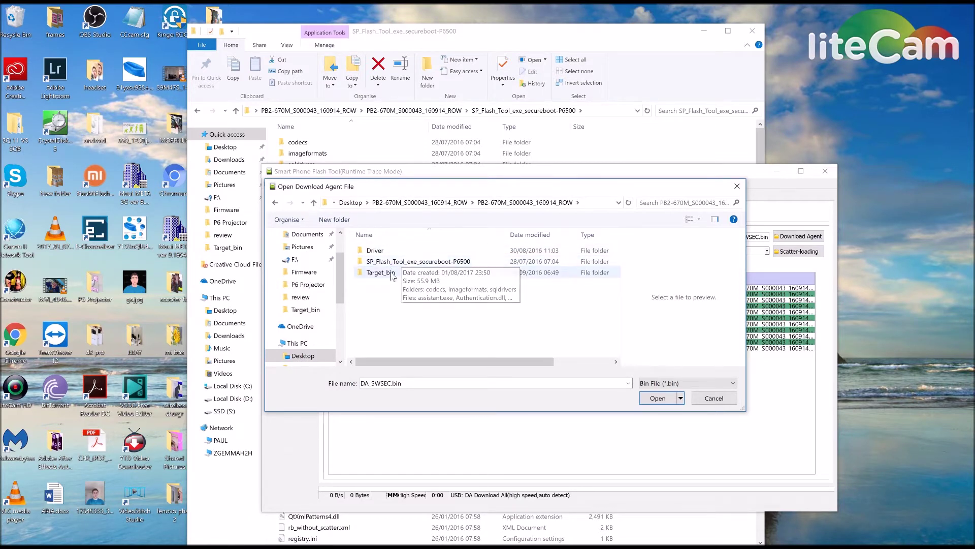
double_click(387, 251)
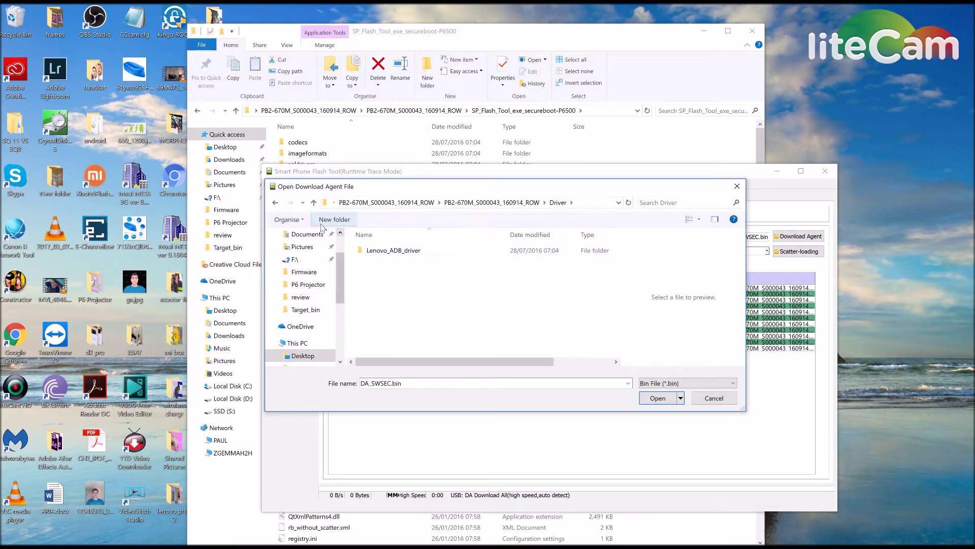
click(274, 202)
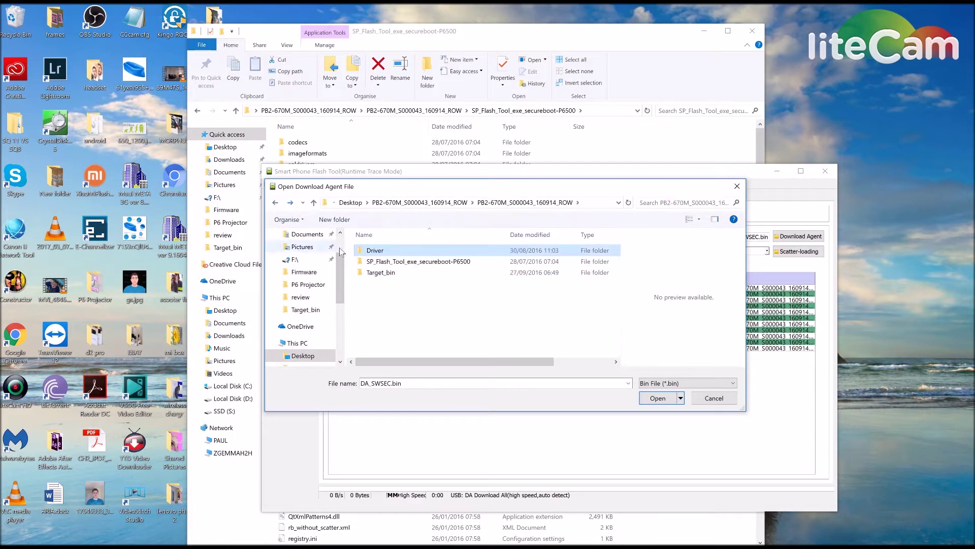
double_click(379, 261)
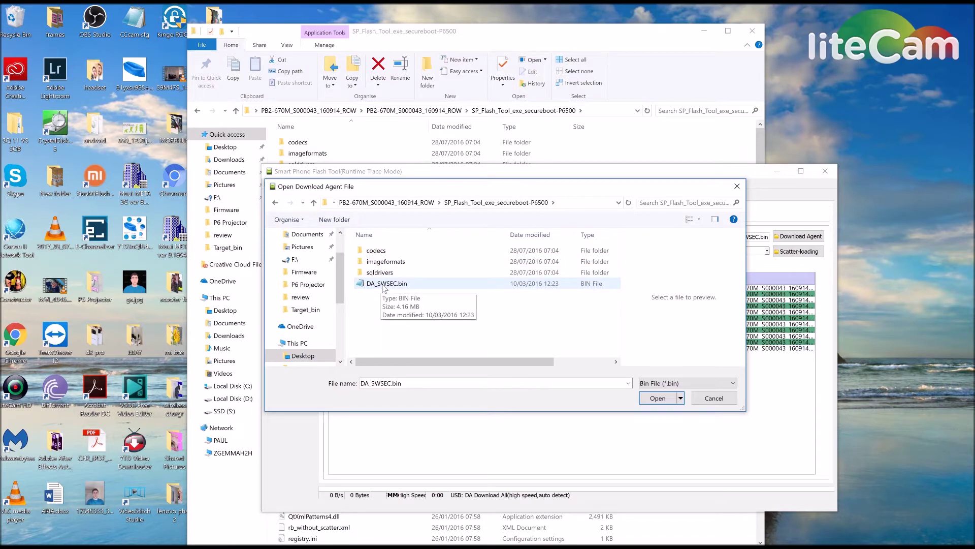
click(384, 284)
click(657, 399)
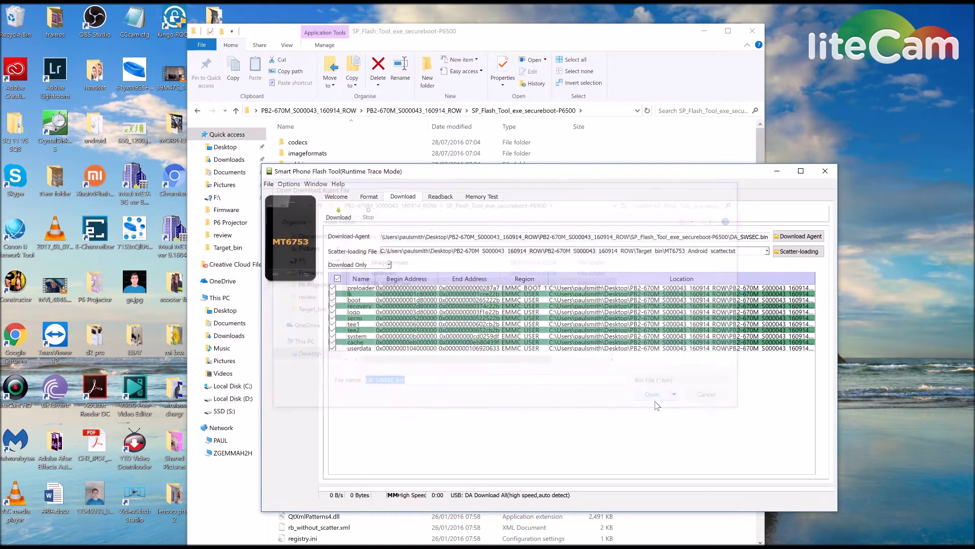
Flash the MT6753 ROM and dismiss the green-tick Download OK popup
drag(526, 168, 473, 117)
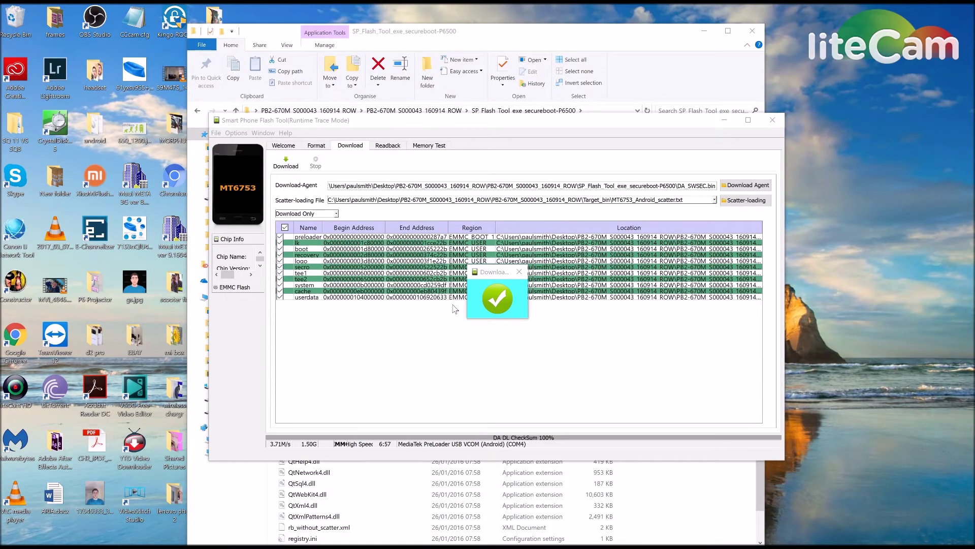
click(519, 272)
Close the Smart Phone Flash Tool window
click(773, 121)
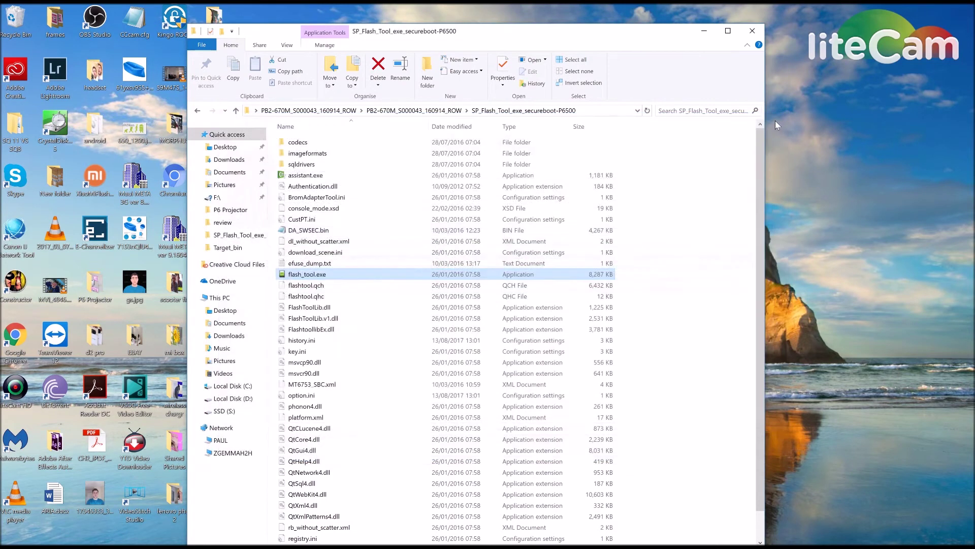